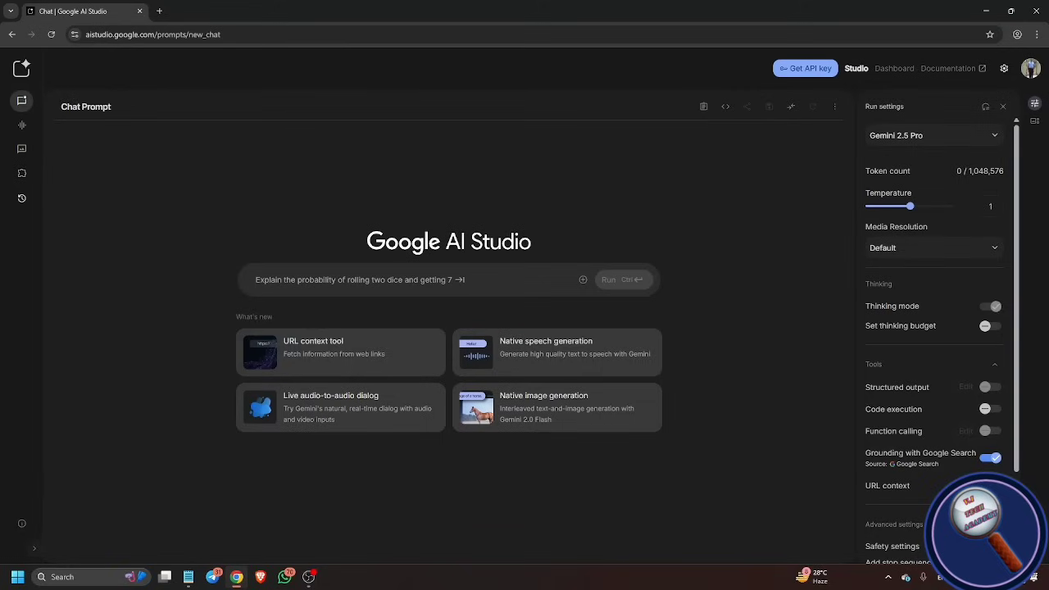
# Step: Open native speech generation, and copy the first line's dialogue from the Notepad script without the speaker name
pyautogui.click(558, 353)
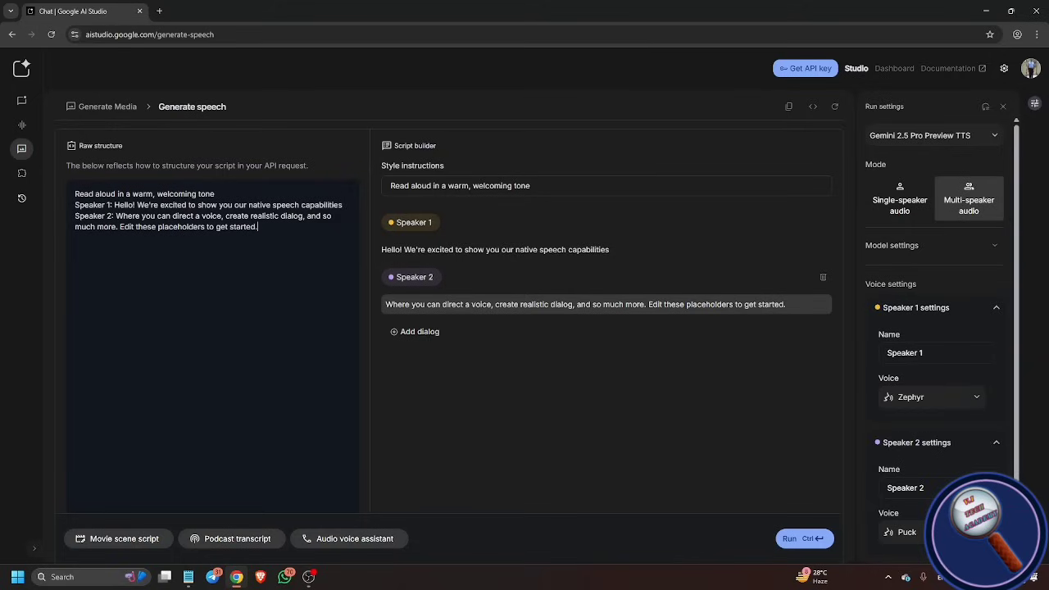
pyautogui.hotkey('alt', 'Tab')
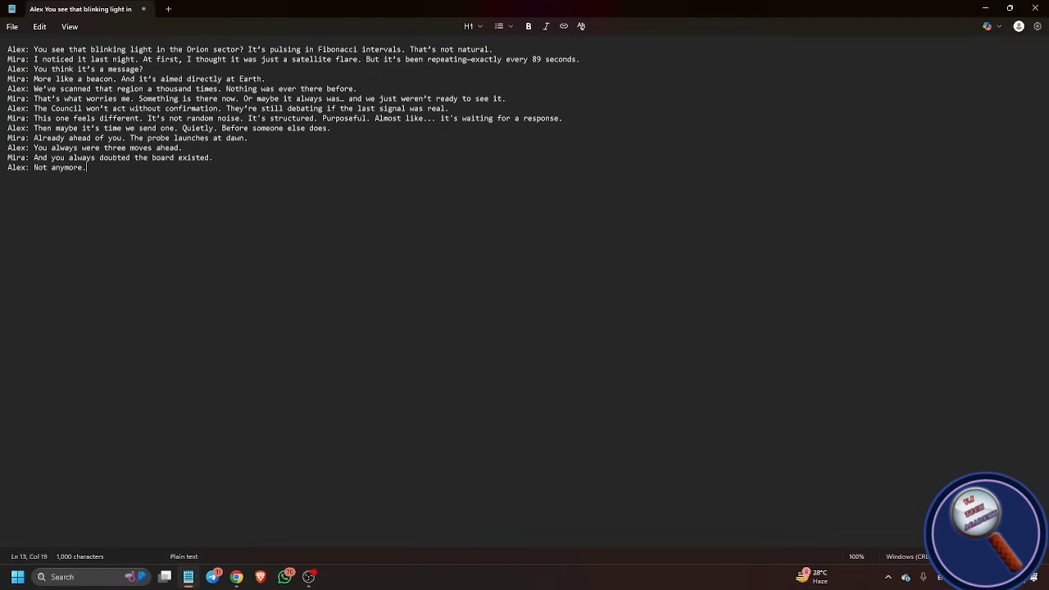
pyautogui.click(8, 50)
pyautogui.hotkey('shift', 'Down')
pyautogui.hotkey('shift', 'Home')
pyautogui.hotkey('ctrl', 'c')
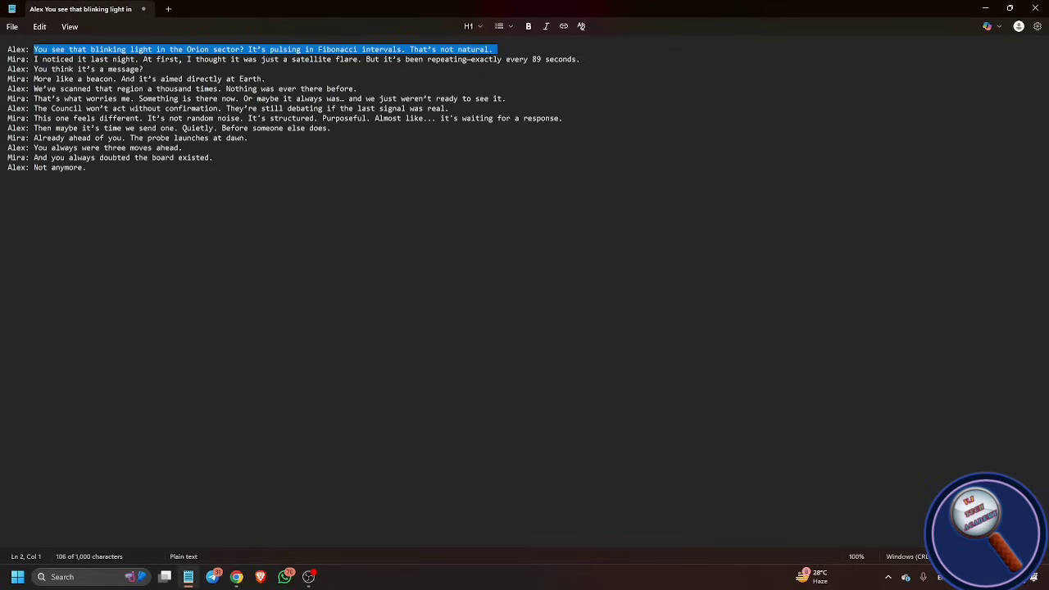
# Step: Back in Google AI Studio, replace the style instructions with "Read allowed in a story telling tone like 2 people are talking."
pyautogui.hotkey('alt', 'Tab')
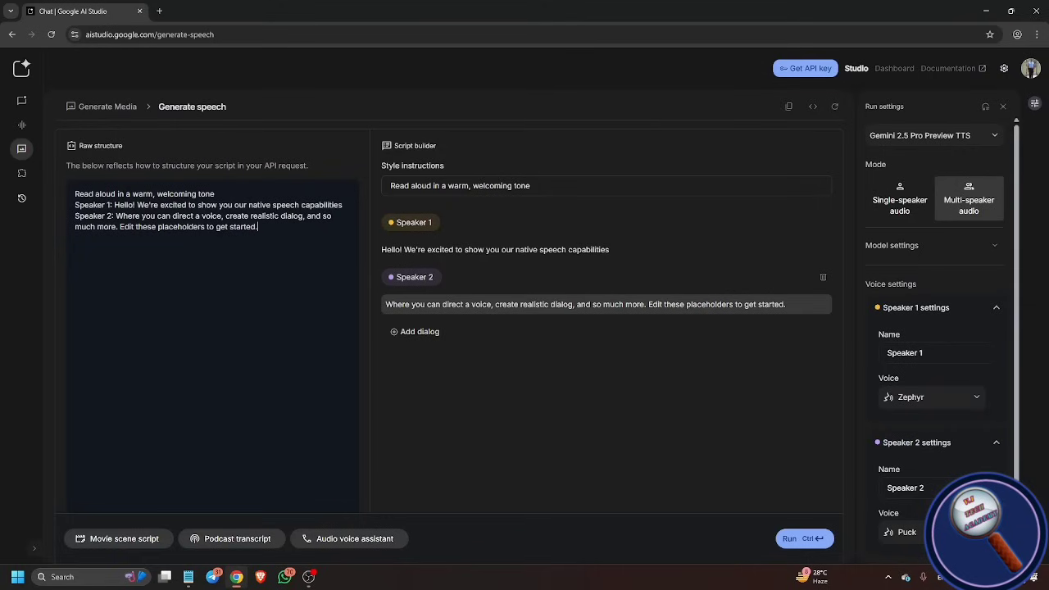
pyautogui.hotkey('ctrl', 'a')
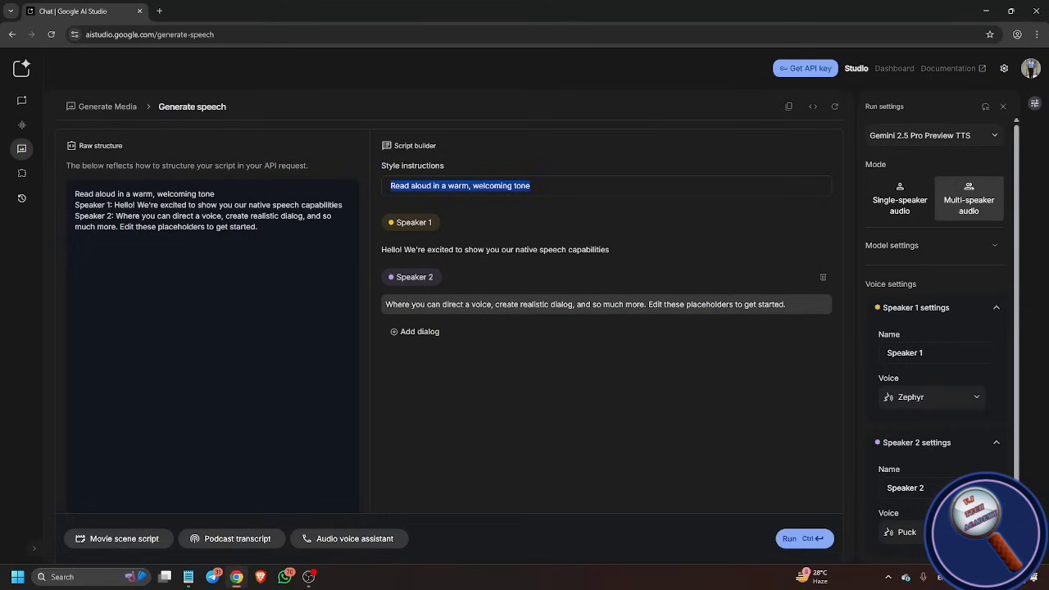
pyautogui.press('BackSpace')
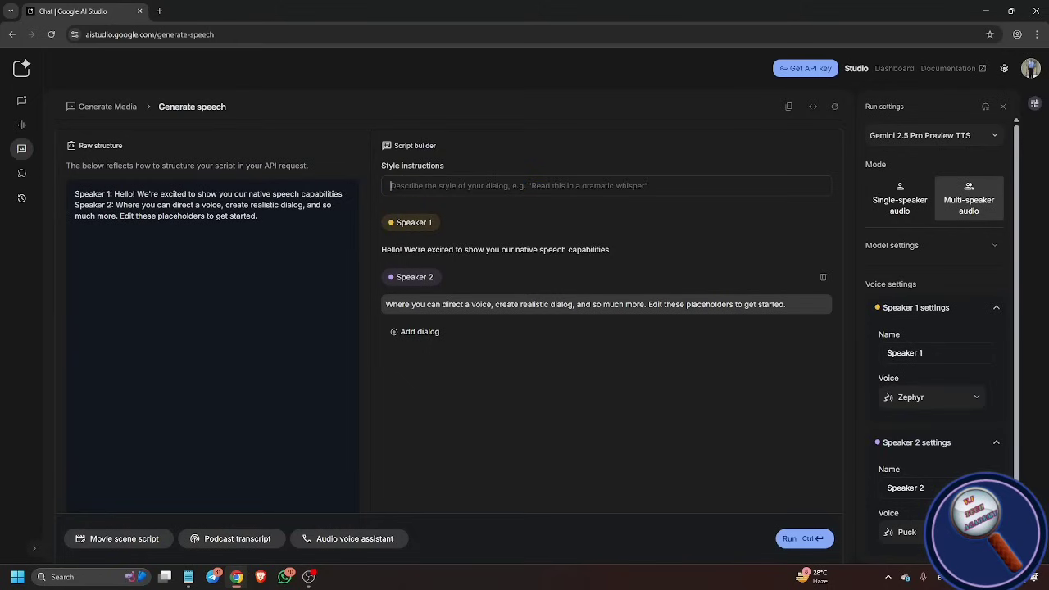
pyautogui.write('Read allowed in a ')
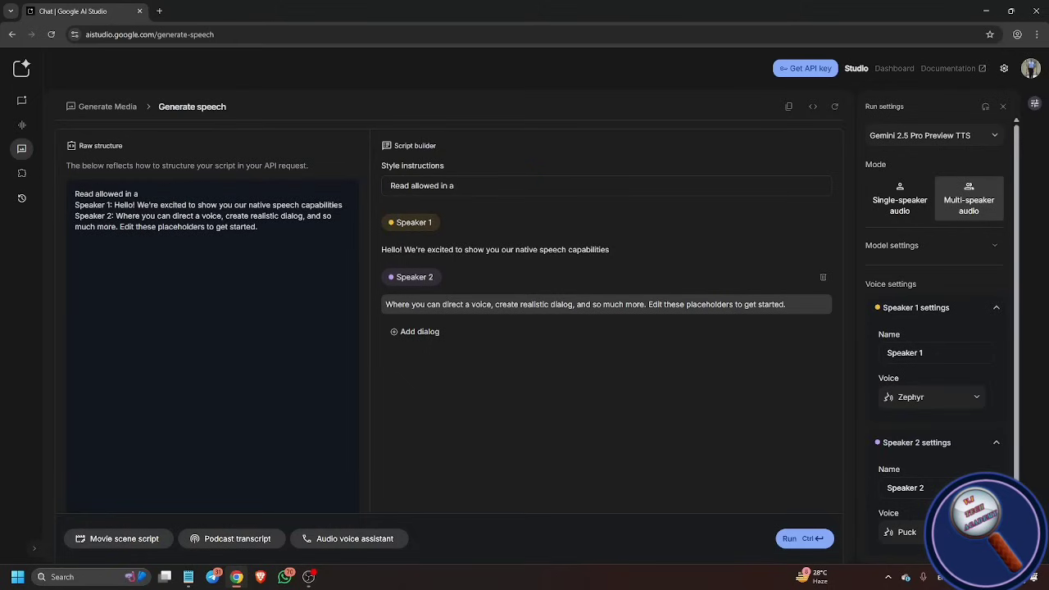
pyautogui.write('story telling tone')
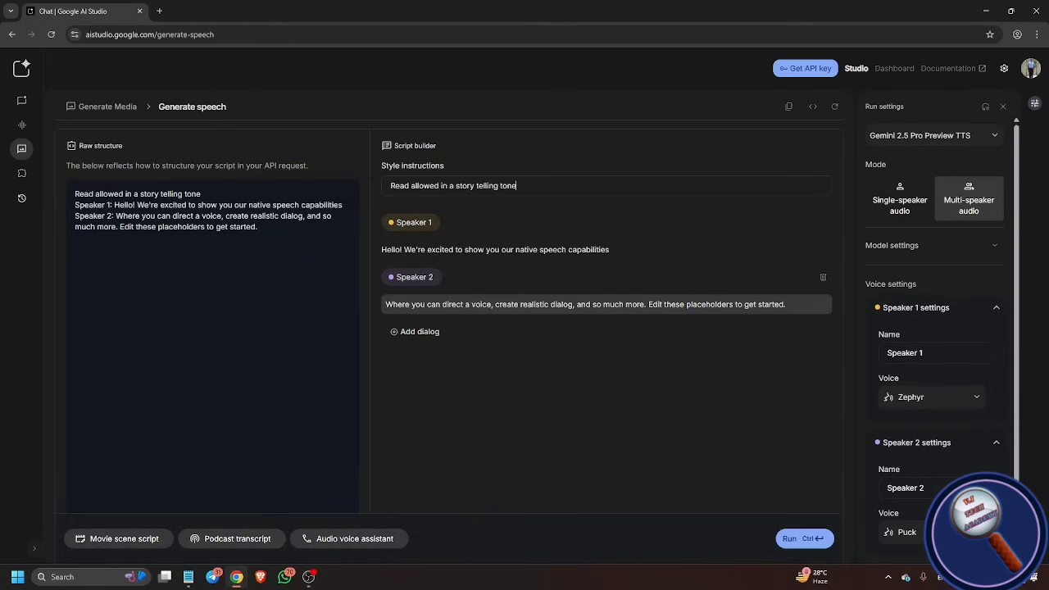
pyautogui.write(' like 2 people are talking')
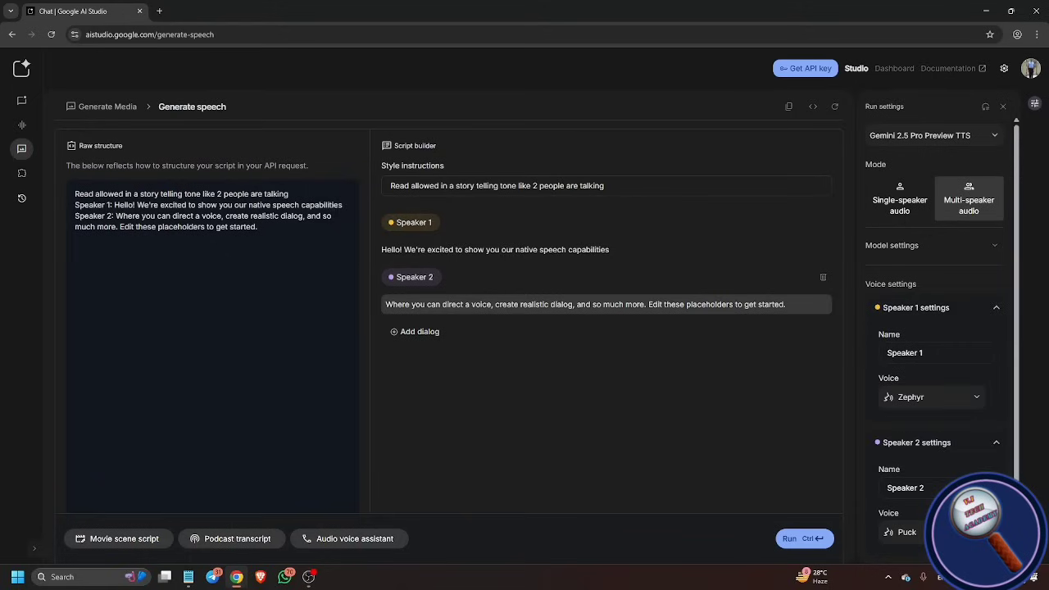
pyautogui.write('.')
# Step: Change the word "people" to "friends" in the style instructions
pyautogui.doubleClick(541, 185)
pyautogui.write('frine')
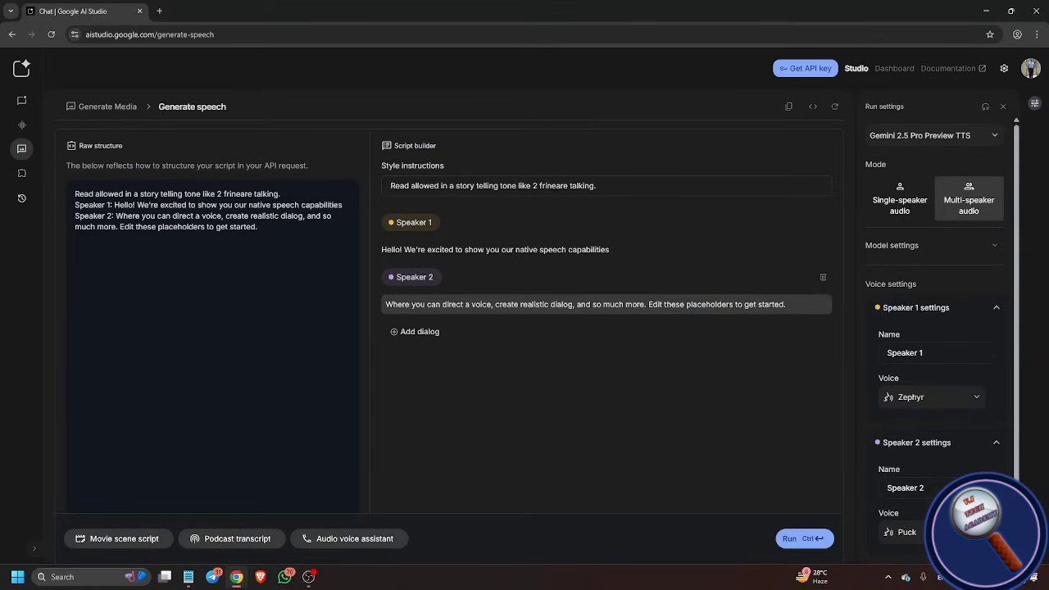
pyautogui.press('BackSpace')
pyautogui.press('BackSpace')
pyautogui.press('BackSpace')
pyautogui.press('BackSpace')
pyautogui.press('BackSpace')
pyautogui.write('friends')
# Step: Replace Speaker 1's placeholder dialog with the copied first line about the blinking light in the Orion sector
pyautogui.press('Tab')
pyautogui.hotkey('ctrl', 'a')
pyautogui.press('BackSpace')
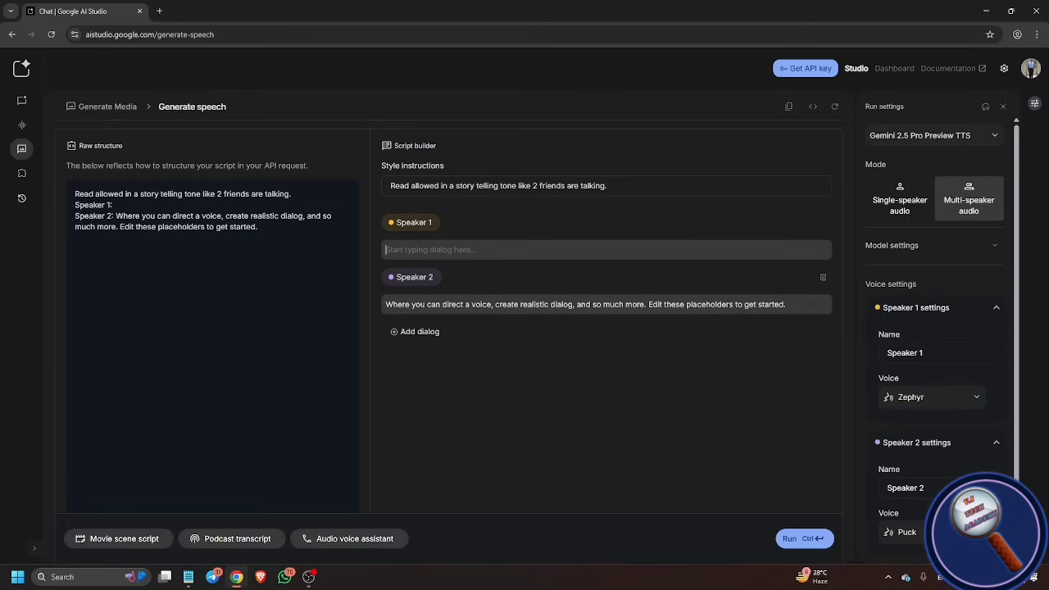
pyautogui.hotkey('ctrl', 'v')
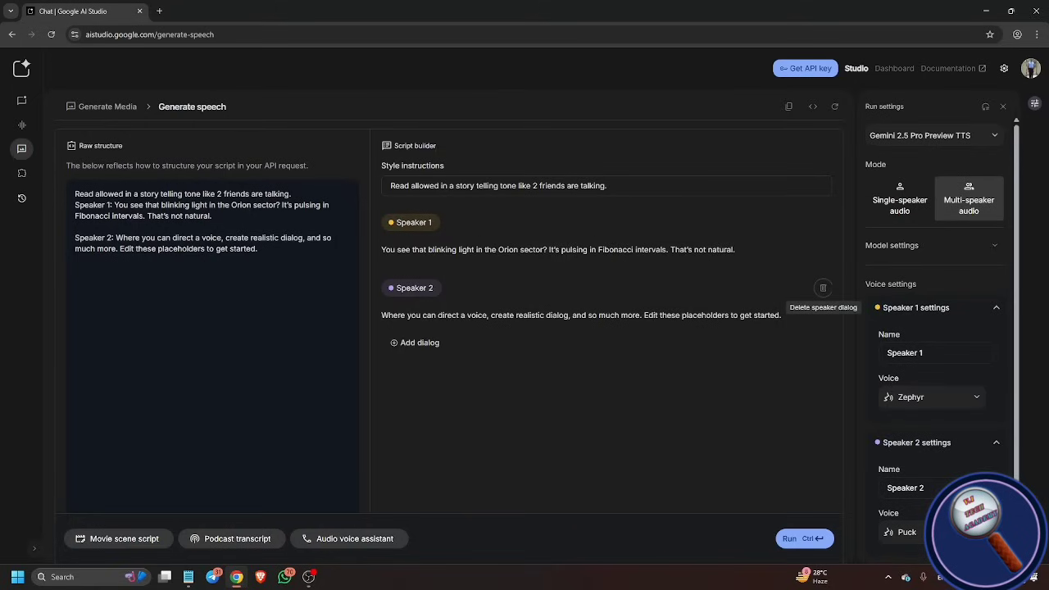
# Step: Replace Speaker 2's placeholder dialog with the Notepad script's second line, starting "I noticed it last night", without the speaker name
pyautogui.click(786, 315)
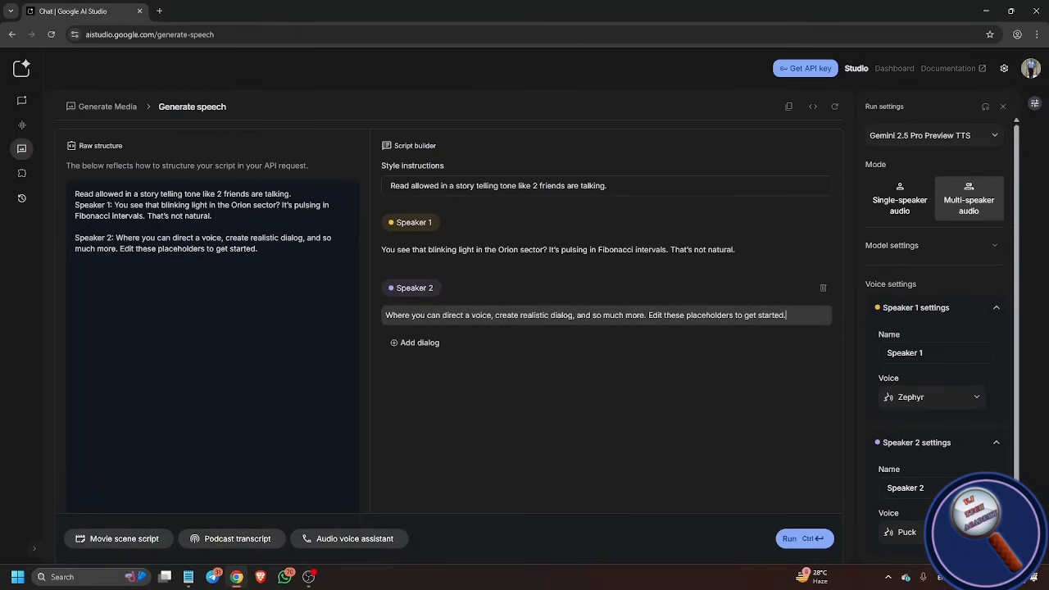
pyautogui.hotkey('alt', 'Tab')
pyautogui.click(8, 59)
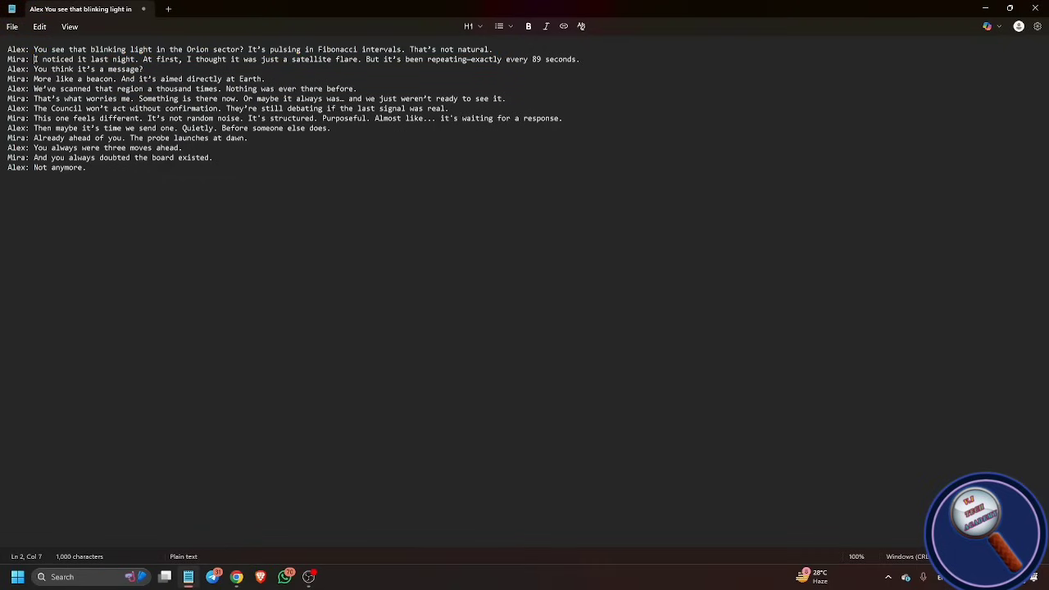
pyautogui.press('Right')
pyautogui.press('Right')
pyautogui.hotkey('shift', 'End')
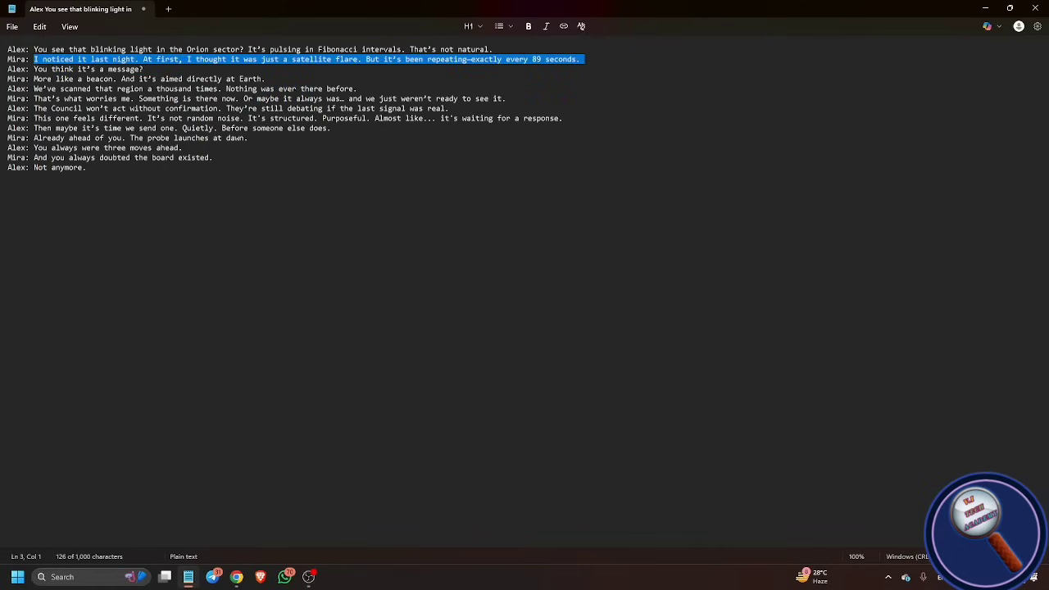
pyautogui.hotkey('ctrl', 'c')
pyautogui.hotkey('alt', 'Tab')
pyautogui.hotkey('ctrl', 'a')
pyautogui.press('BackSpace')
pyautogui.hotkey('ctrl', 'v')
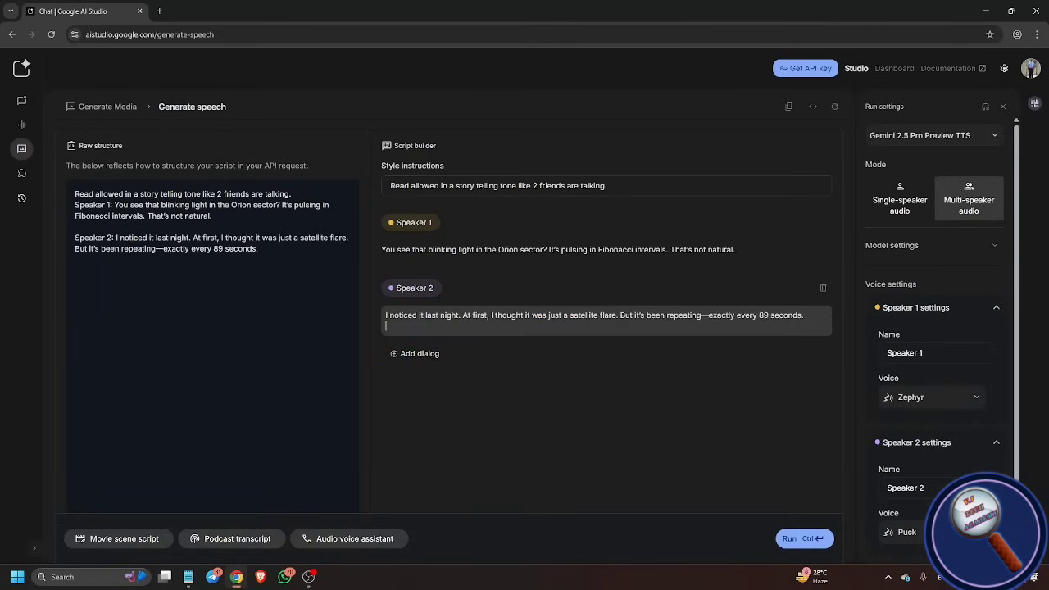
pyautogui.press('Up')
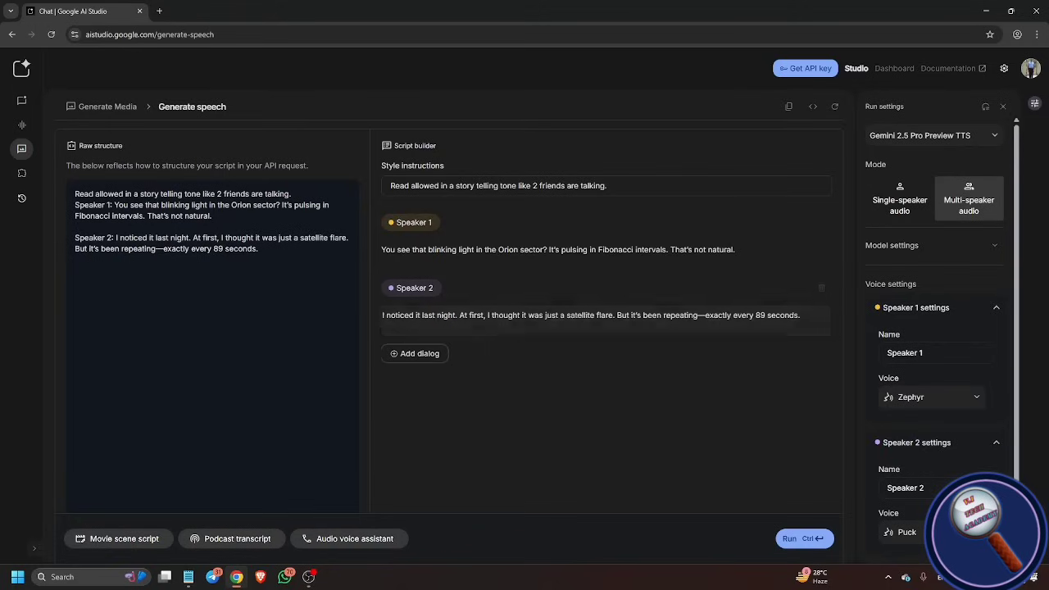
pyautogui.click(792, 539)
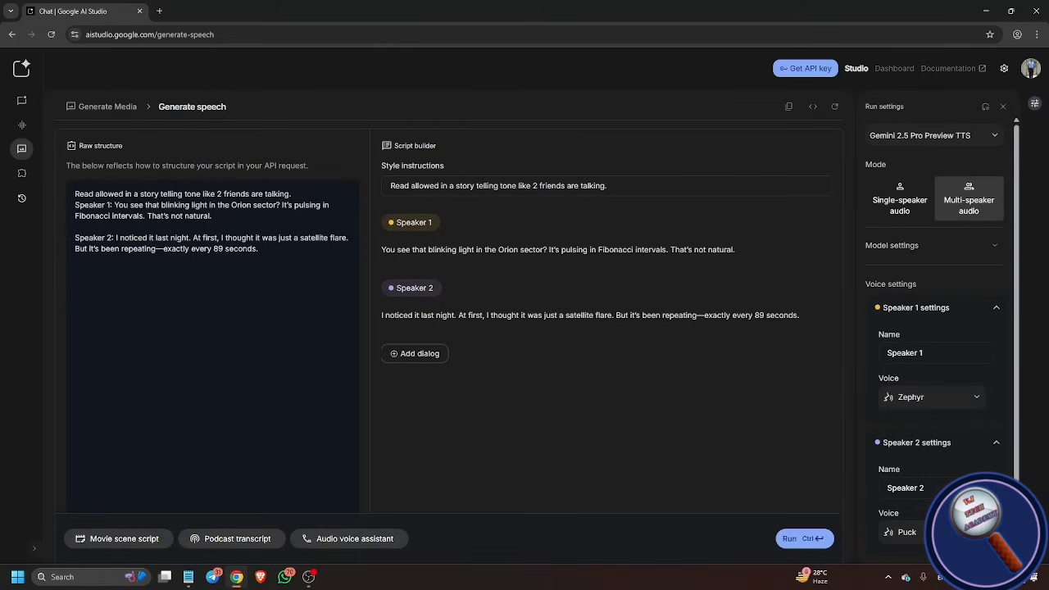
# Step: Add three more empty dialogs to the script, alternating Speaker 1, Speaker 2 and Speaker 1
pyautogui.click(415, 354)
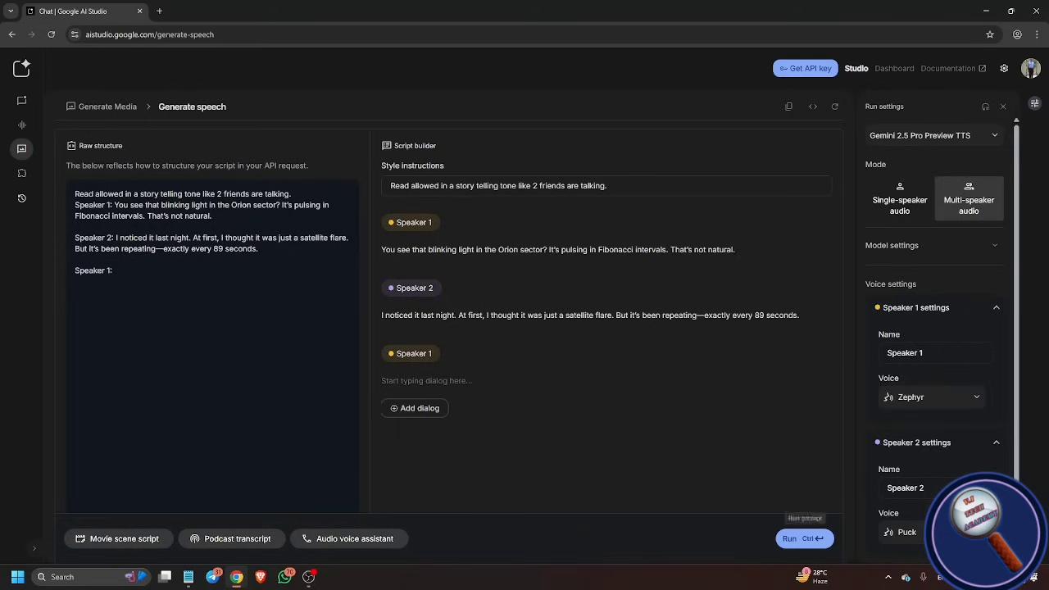
pyautogui.click(415, 409)
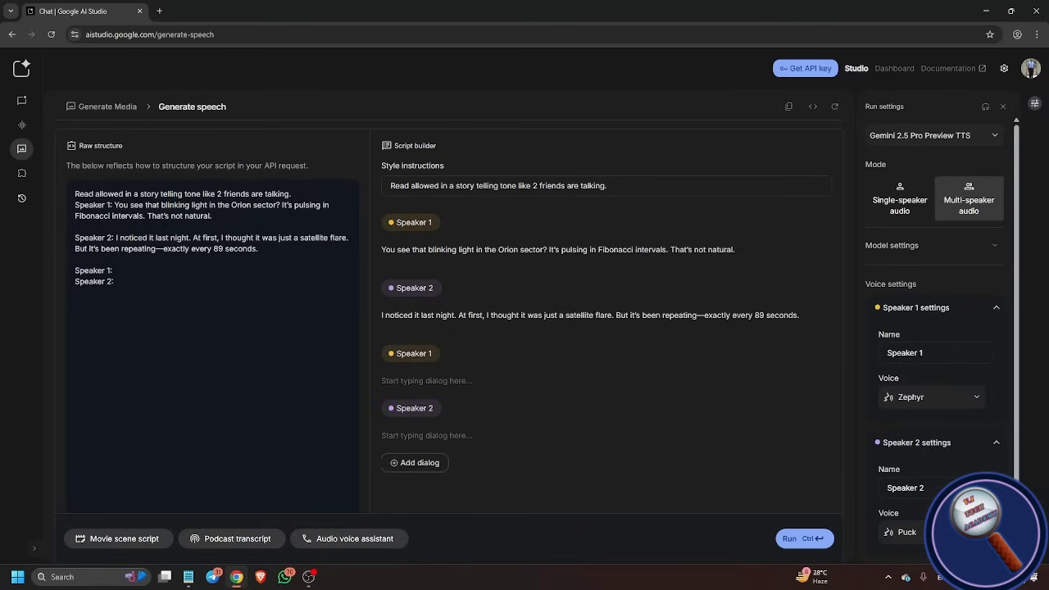
pyautogui.click(415, 462)
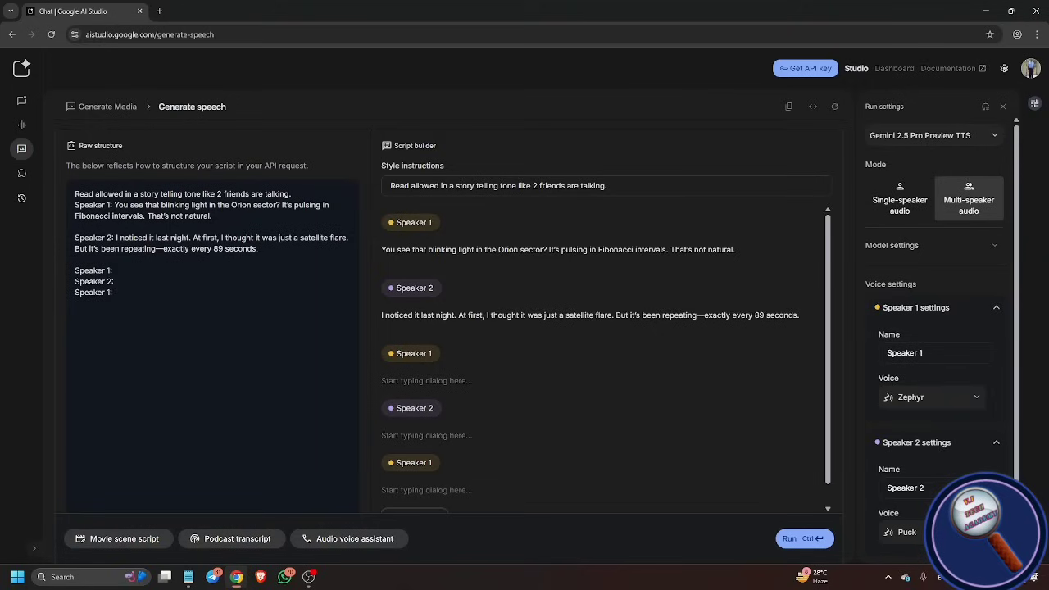
# Step: Copy "You think it's a message?" from the Notepad script into Speaker 1's first empty dialog, keeping the source text in Notepad
pyautogui.click(459, 381)
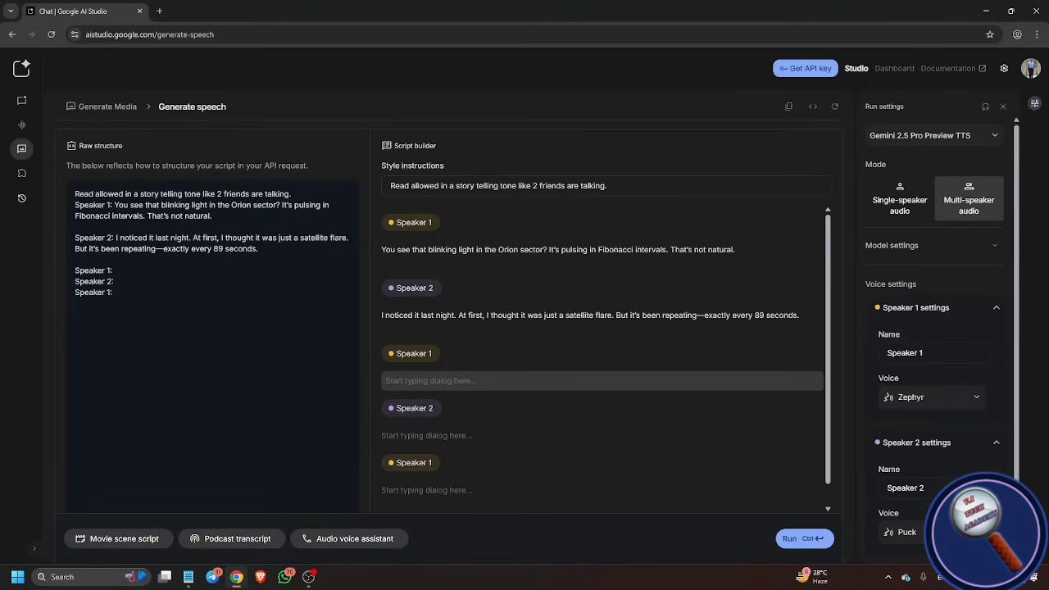
pyautogui.hotkey('alt', 'Tab')
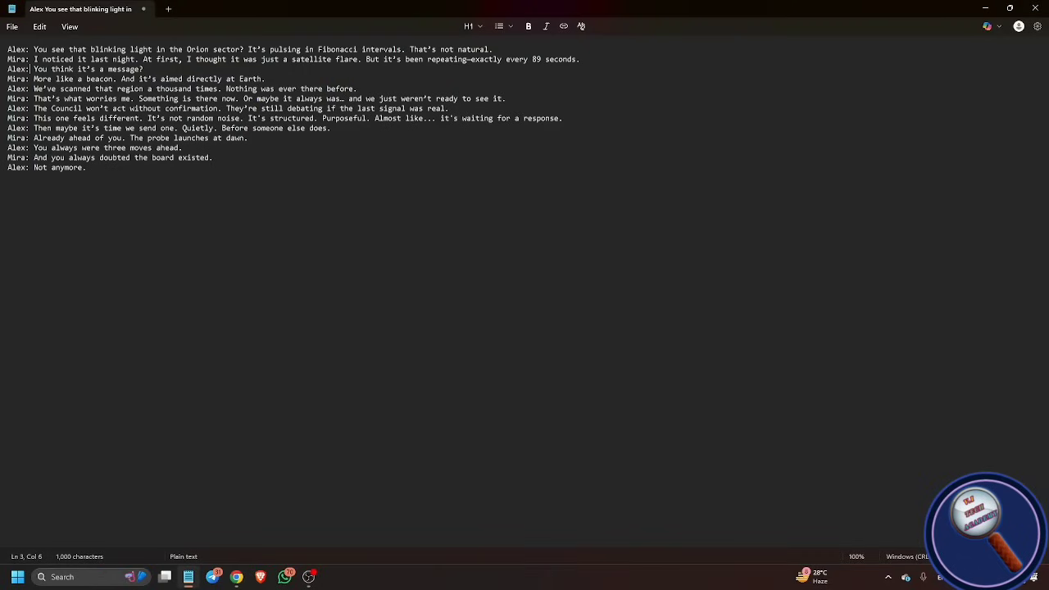
pyautogui.press('Right')
pyautogui.hotkey('shift', 'End')
pyautogui.hotkey('shift', 'Right')
pyautogui.hotkey('ctrl', 'x')
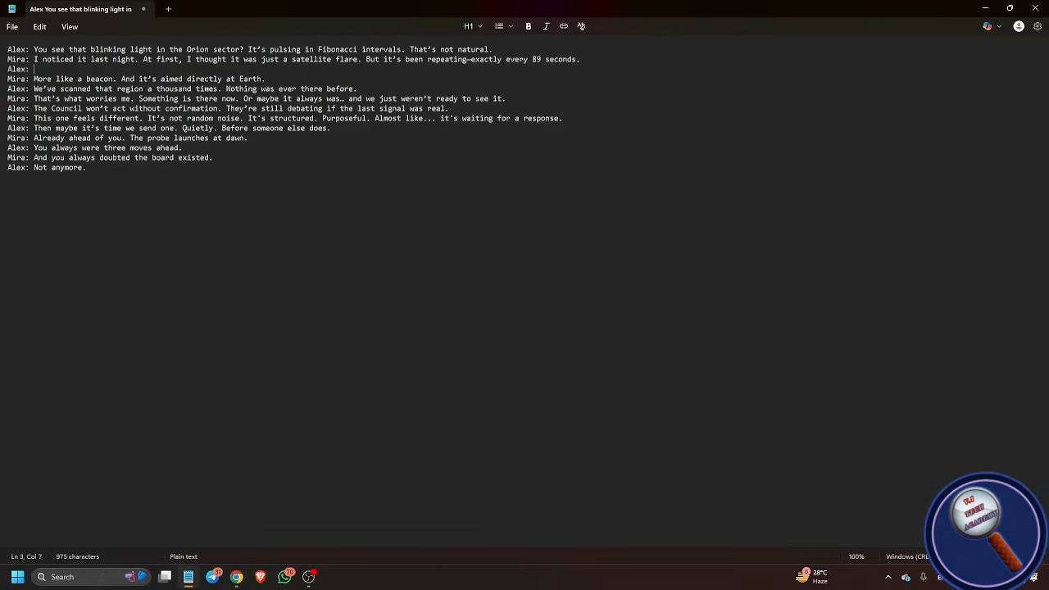
pyautogui.hotkey('ctrl', 'v')
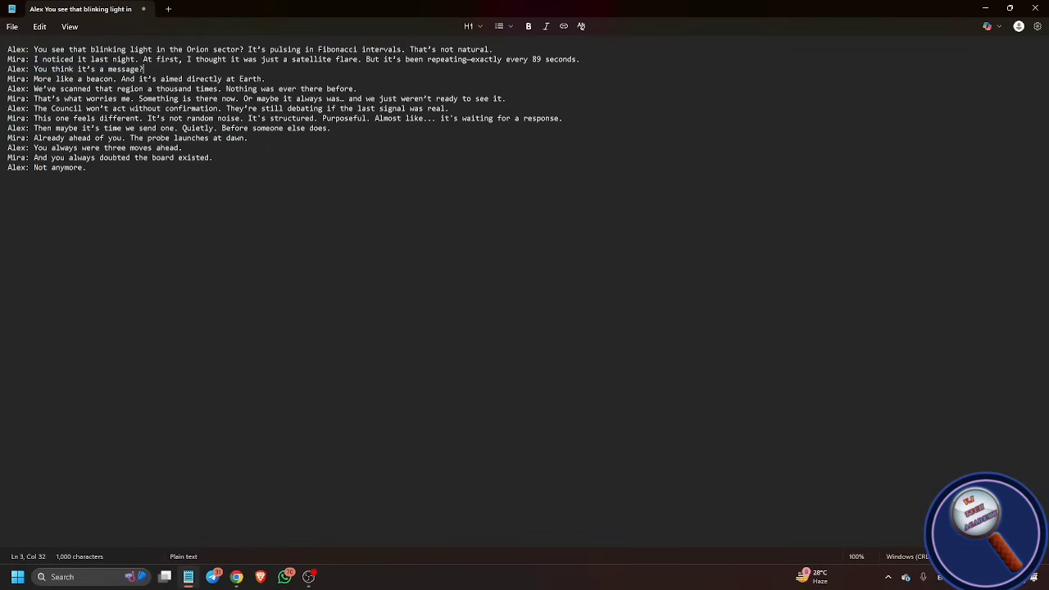
pyautogui.press('Home')
pyautogui.hotkey('shift', 'End')
pyautogui.hotkey('shift', 'Right')
pyautogui.hotkey('alt', 'Tab')
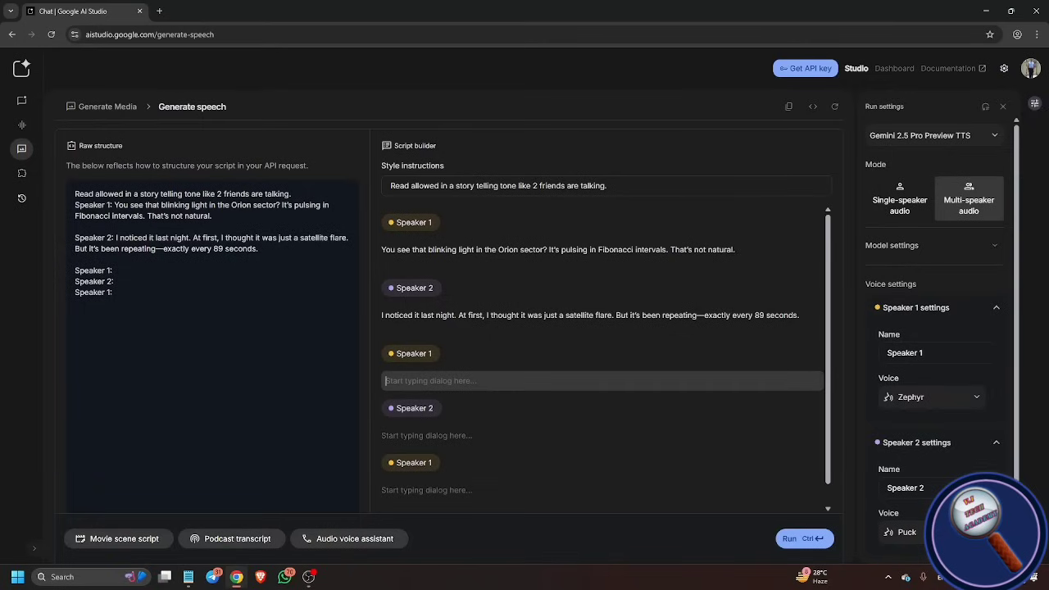
pyautogui.hotkey('ctrl', 'v')
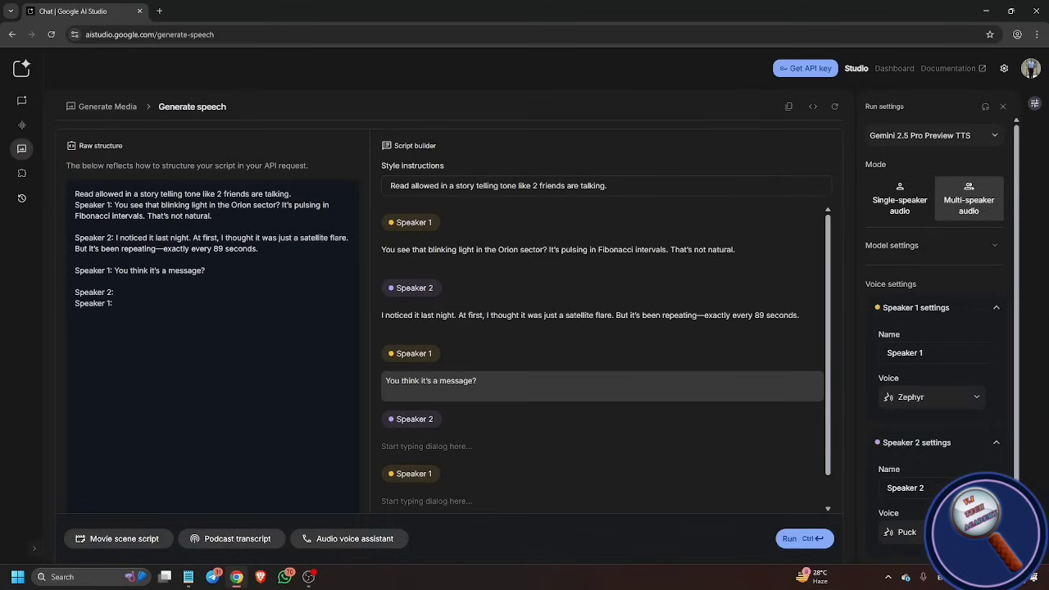
# Step: Copy "More like a beacon. And it's aimed directly at Earth." from the Notepad script into Speaker 2's empty dialog
pyautogui.click(427, 447)
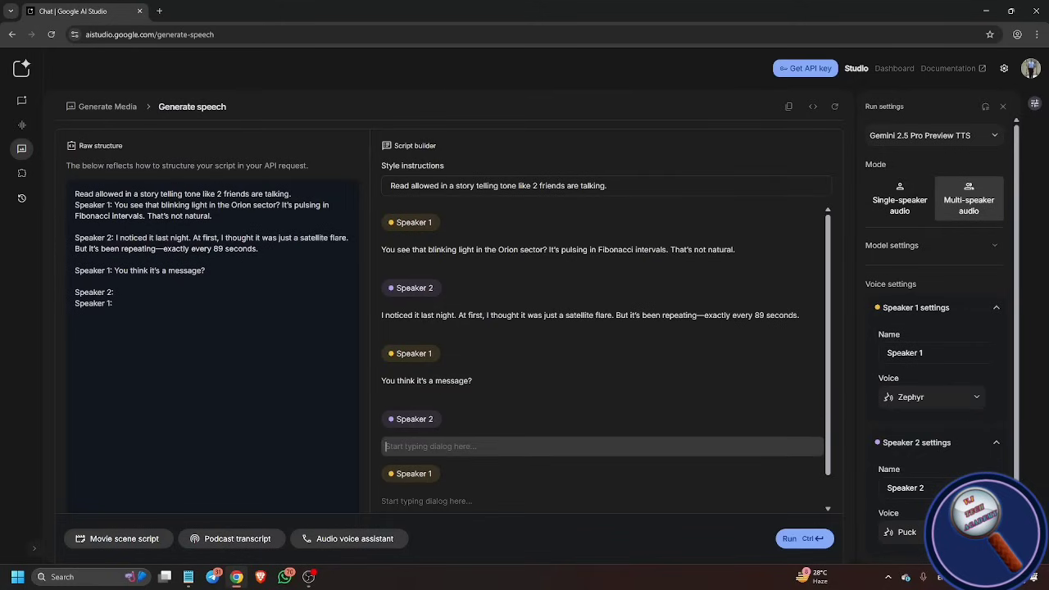
pyautogui.hotkey('alt', 'Tab')
pyautogui.press('Down')
pyautogui.press('Home')
pyautogui.press('Right')
pyautogui.press('Right')
pyautogui.press('Right')
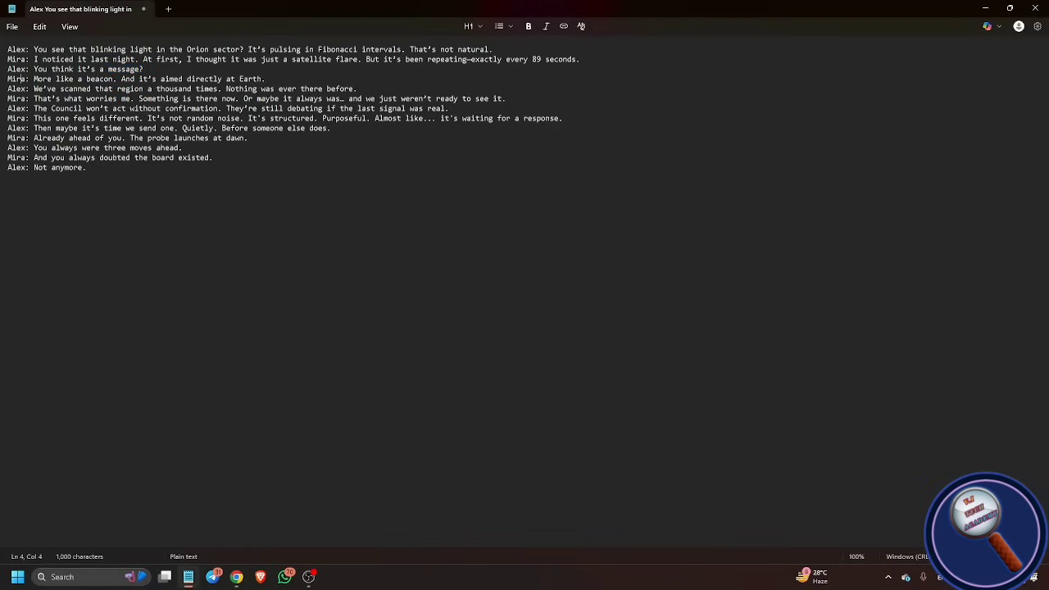
pyautogui.press('Right')
pyautogui.press('Right')
pyautogui.hotkey('shift', 'End')
pyautogui.hotkey('shift', 'Right')
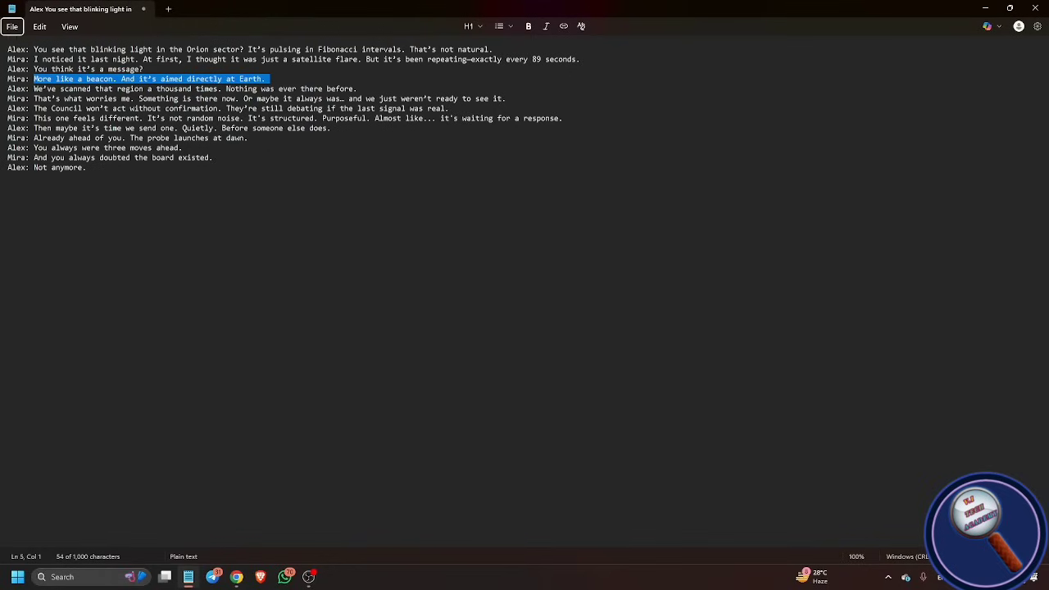
pyautogui.hotkey('alt', 'Tab')
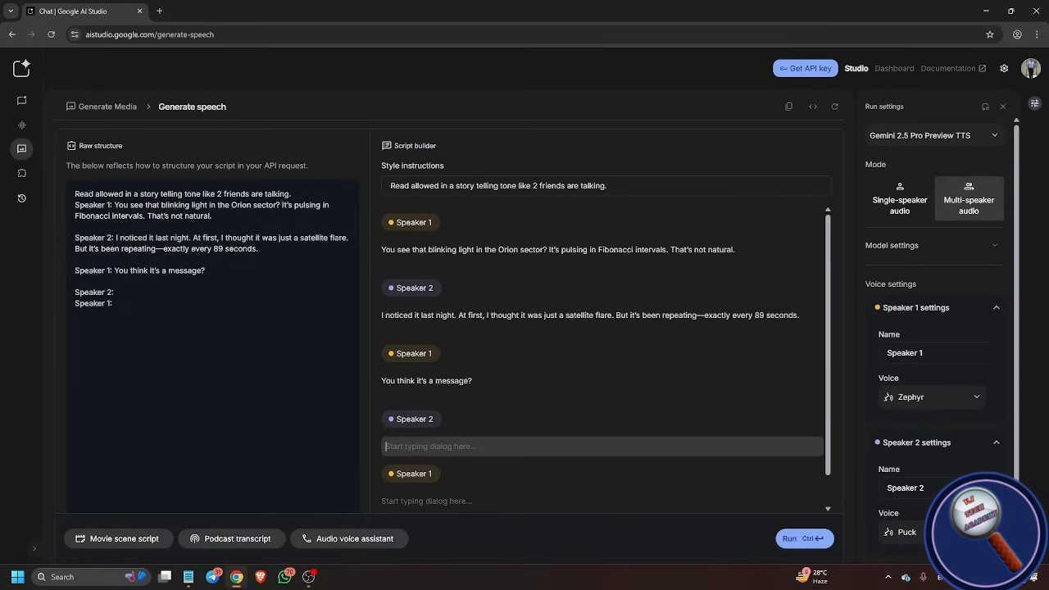
pyautogui.hotkey('ctrl', 'v')
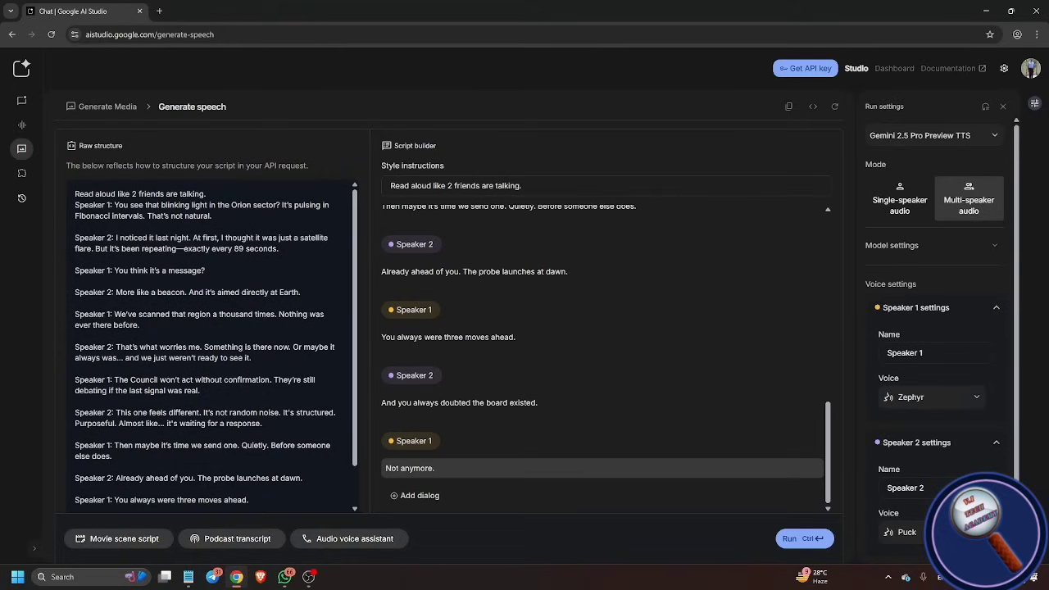
# Step: Generate the speech from the completed two-speaker script and download the resulting audio
pyautogui.hotkey('ctrl', 'Return')
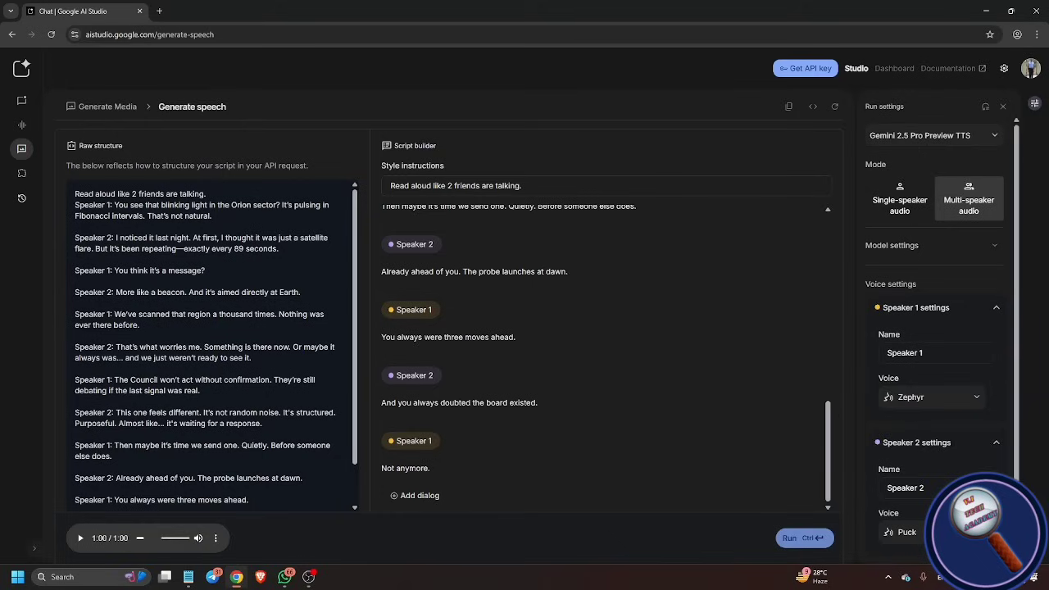
pyautogui.click(216, 538)
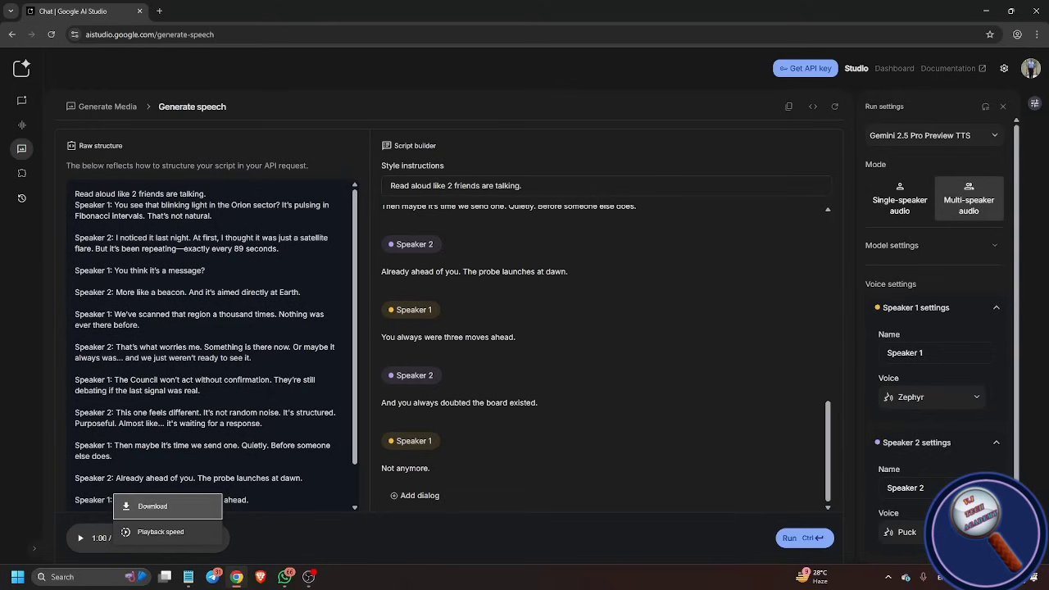
pyautogui.click(168, 506)
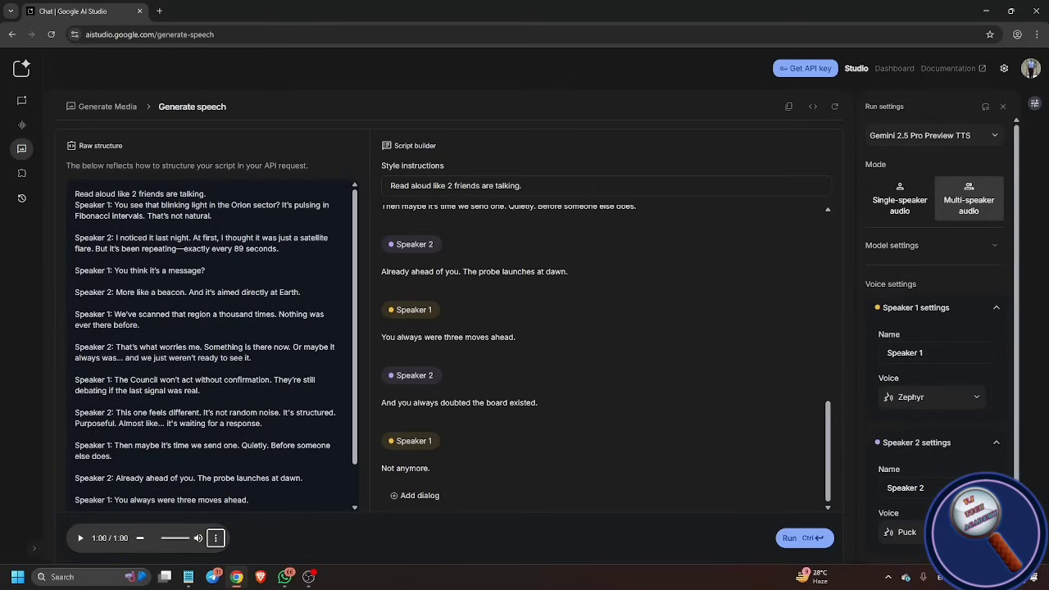